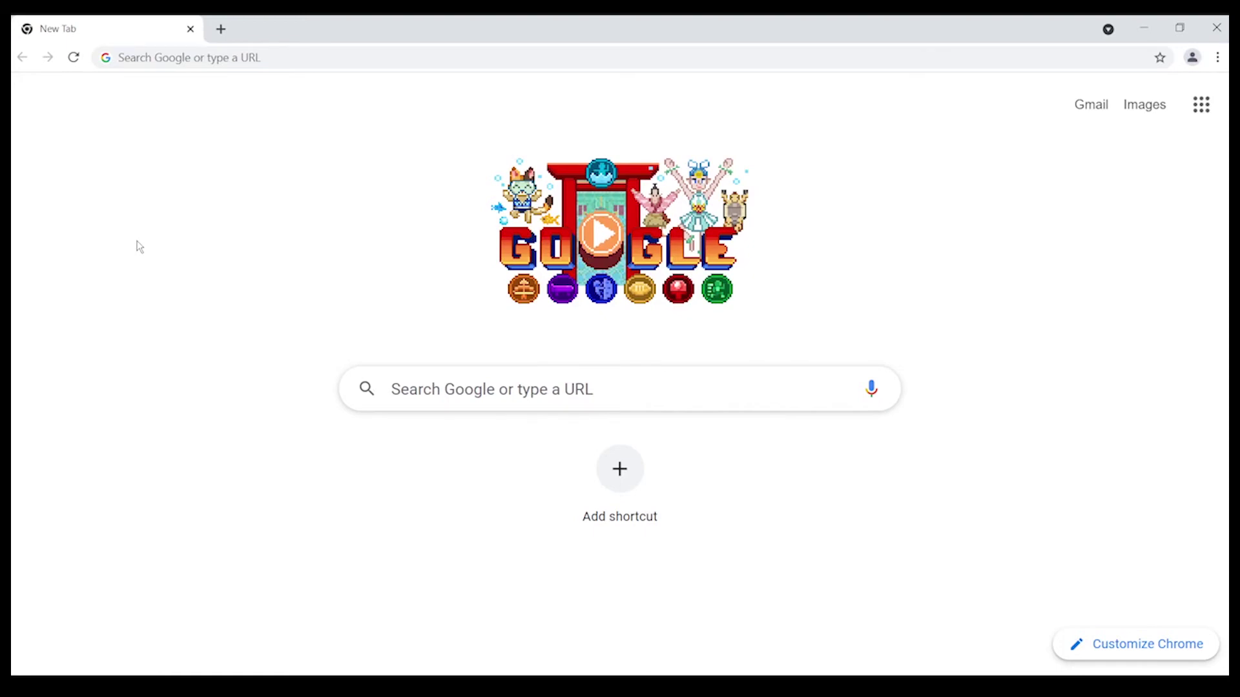
Search Google for 'remix ide' and reach the Remix Ethereum IDE web app.
{"action": "left_click", "coordinate": [482, 385]}
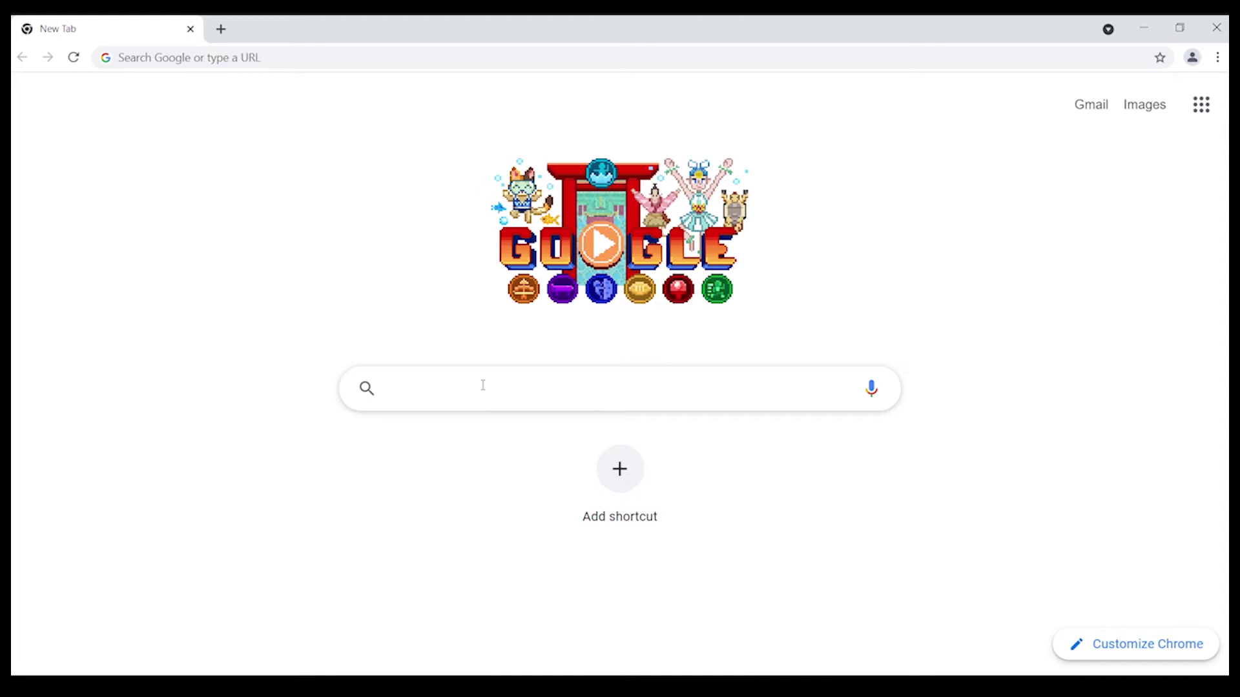
{"action": "type", "text": "Re"}
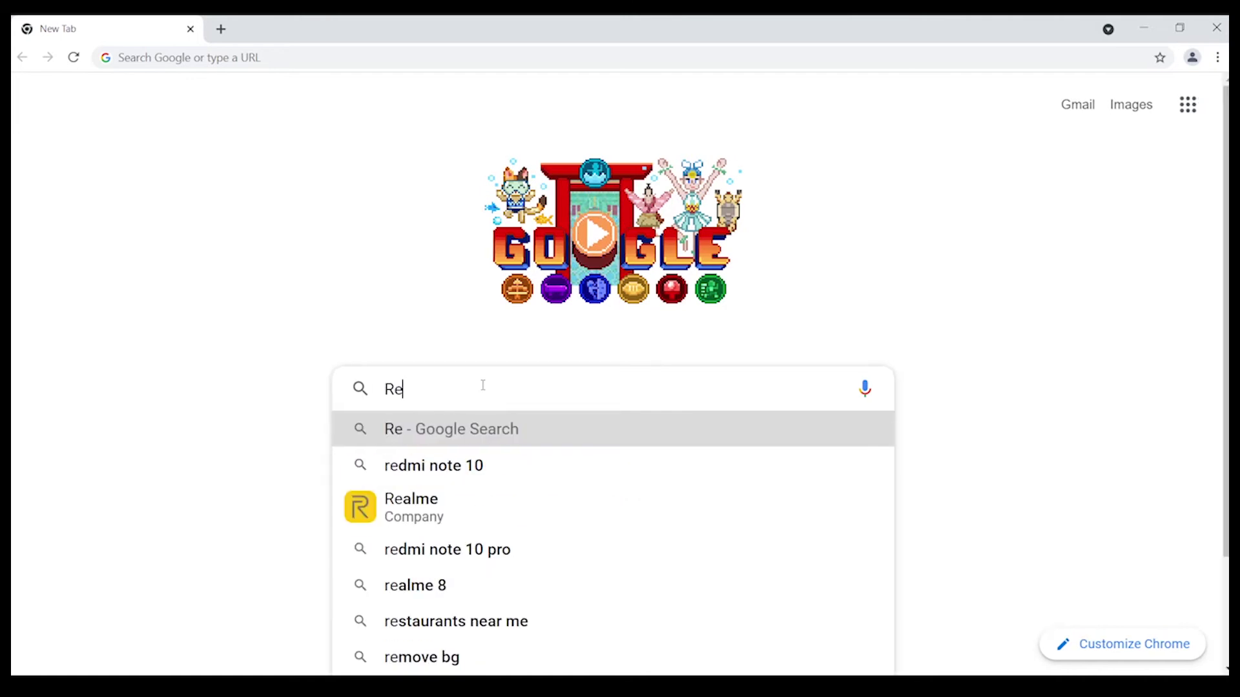
{"action": "type", "text": "miX "}
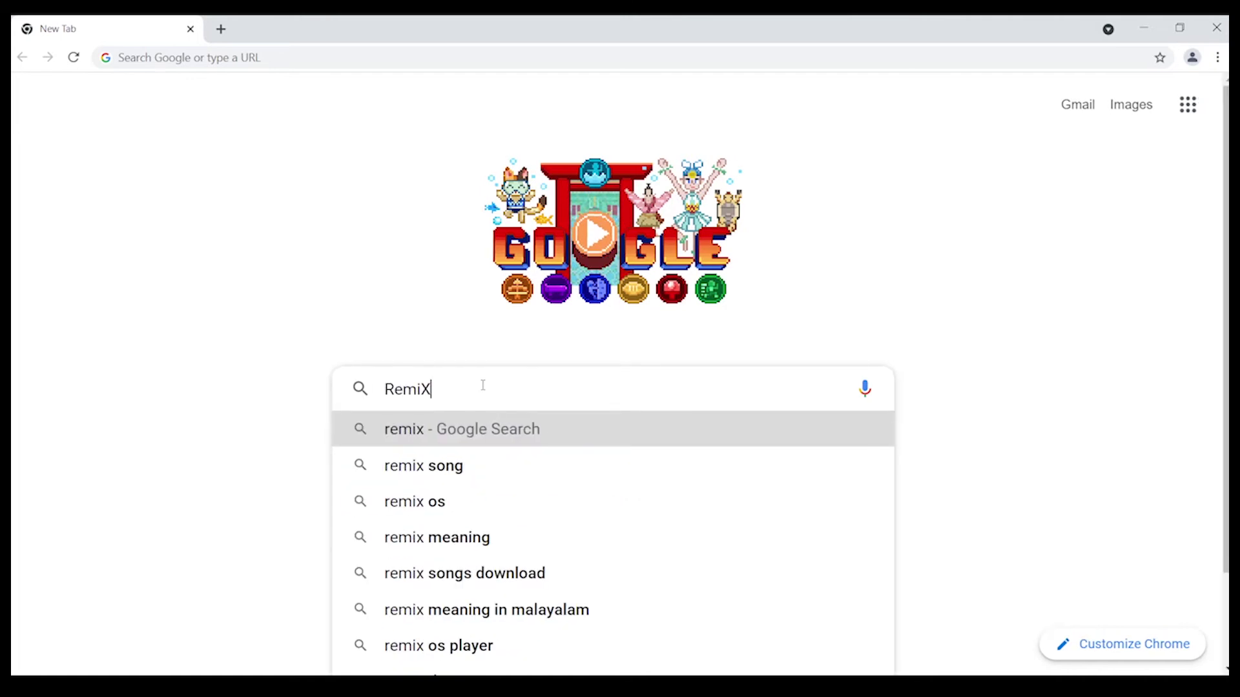
{"action": "type", "text": "IDE"}
{"action": "key", "text": "Return"}
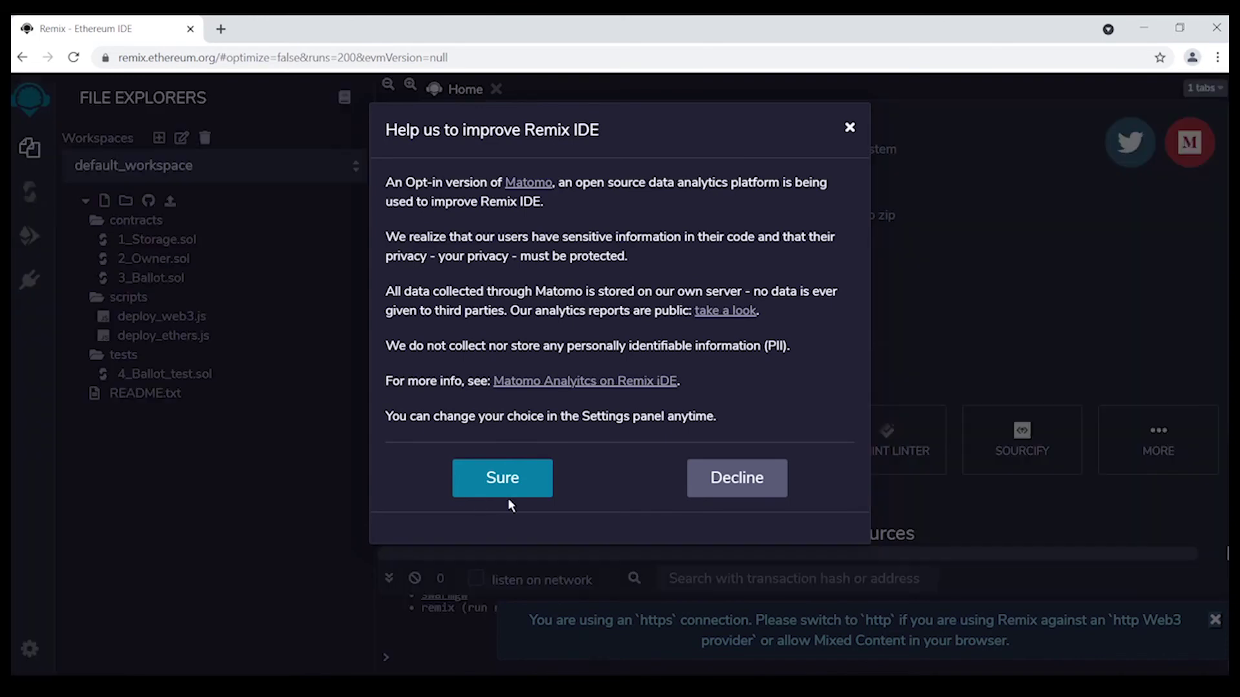
Accept the Matomo analytics request and step through the welcome tour to Done.
{"action": "left_click", "coordinate": [529, 481]}
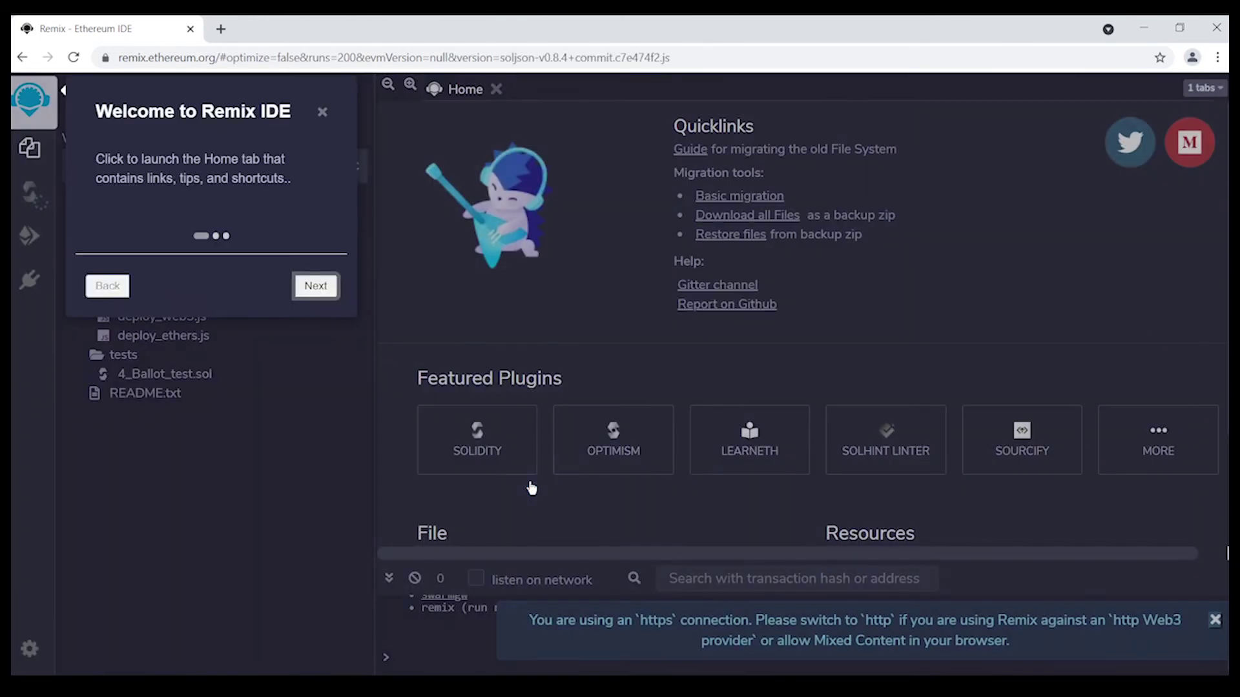
{"action": "left_click", "coordinate": [306, 283]}
{"action": "left_click", "coordinate": [282, 421]}
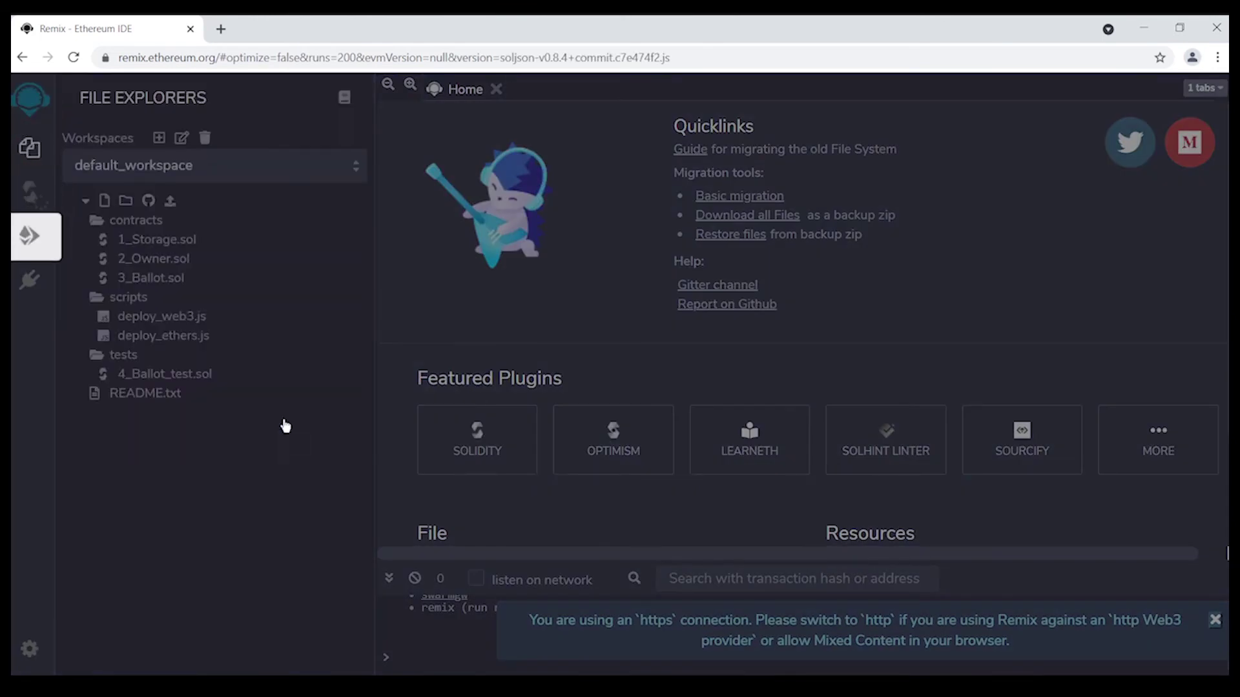
{"action": "left_click", "coordinate": [302, 423]}
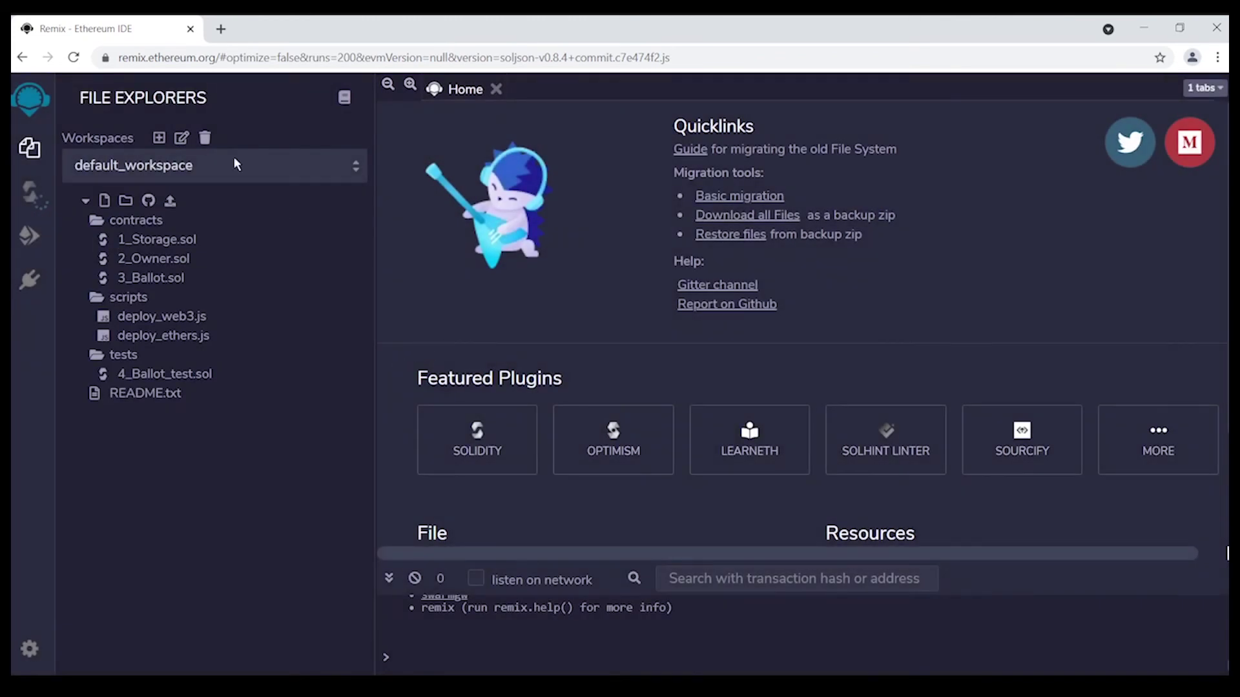
Create Test.sol in the workspace and paste in the Storage contract code.
{"action": "left_click", "coordinate": [101, 201]}
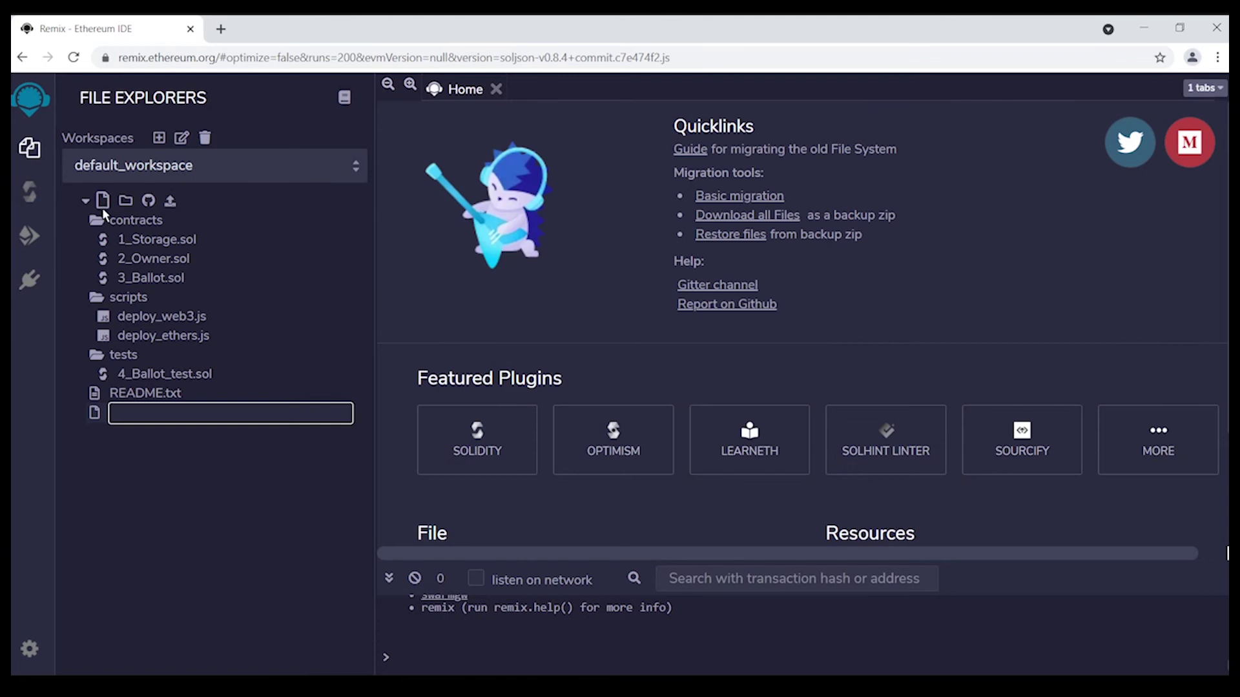
{"action": "type", "text": "Te"}
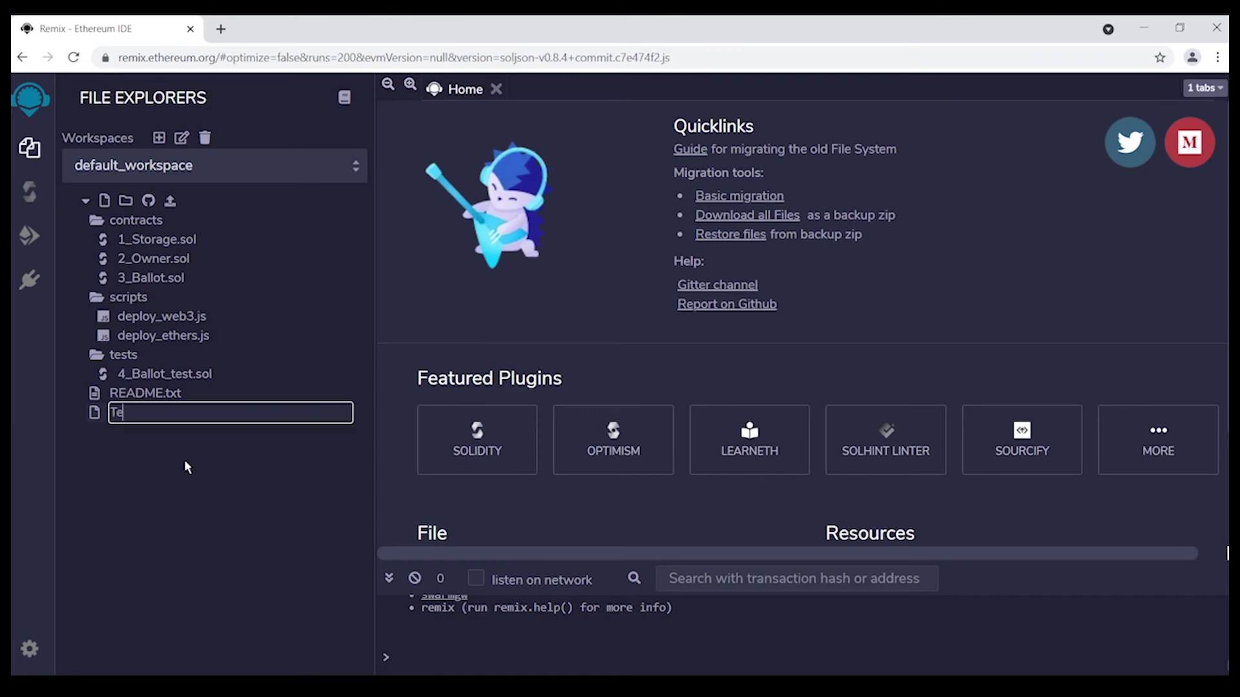
{"action": "type", "text": "st"}
{"action": "key", "text": "Return"}
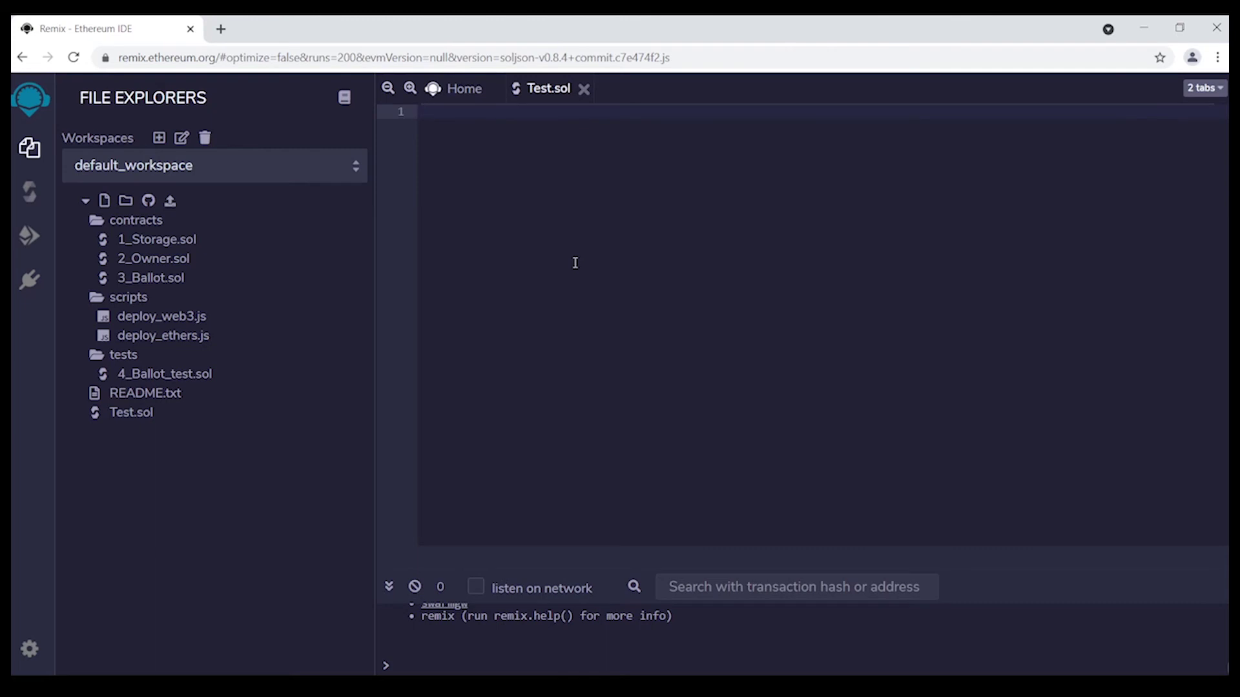
{"action": "type", "text": "// SPDX-License-Identifier: MIT  pragma solidity 0.8.1;  contract Storage {      uint256 number;      function store(uint256 num) public {         number = num;     }      function retreive() public view returns (uint256){         return number;     } }"}
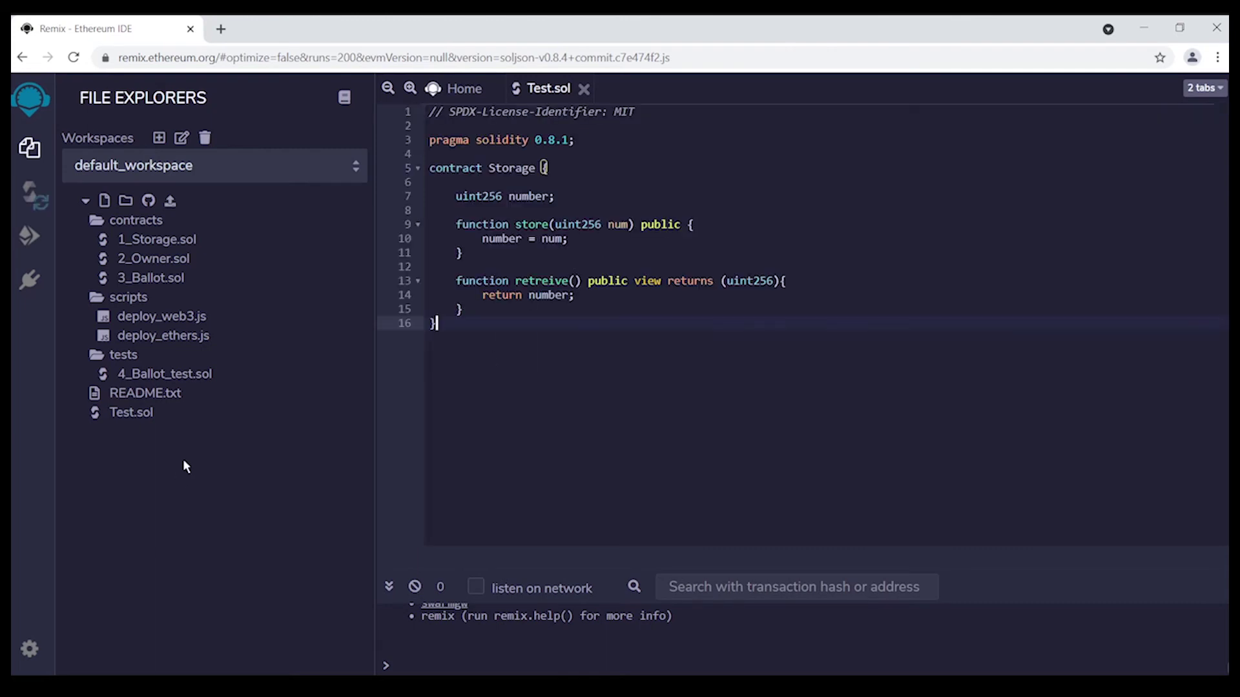
Compile Test.sol with Solidity compiler 0.8.1 so Storage builds successfully.
{"action": "left_click", "coordinate": [36, 200]}
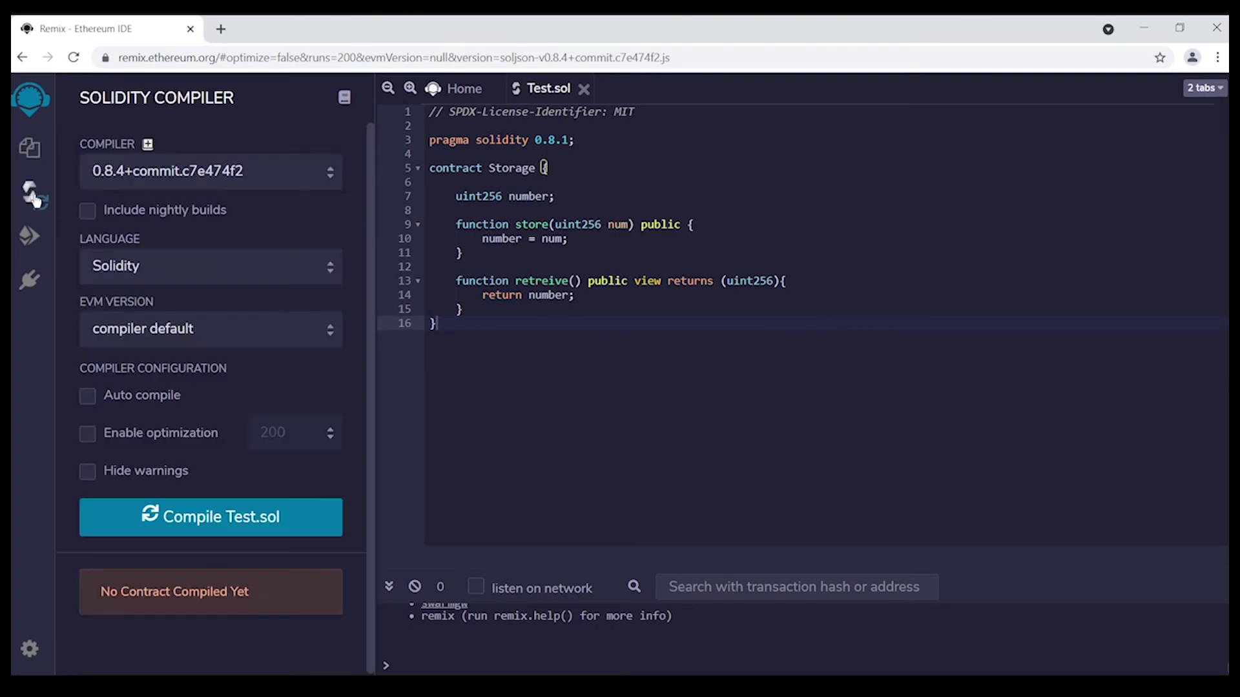
{"action": "left_click", "coordinate": [220, 525]}
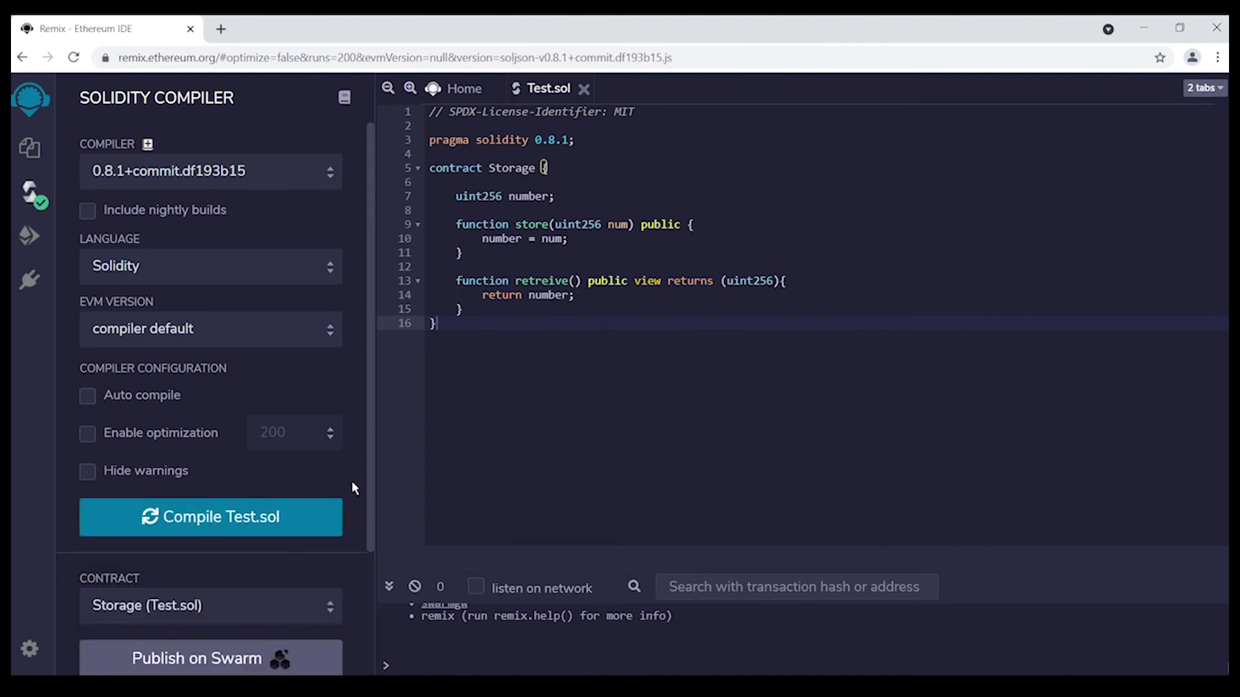
{"action": "scroll", "coordinate": [352, 481], "scroll_direction": "down", "scroll_amount": 1}
{"action": "scroll", "coordinate": [351, 481], "scroll_direction": "down", "scroll_amount": 2}
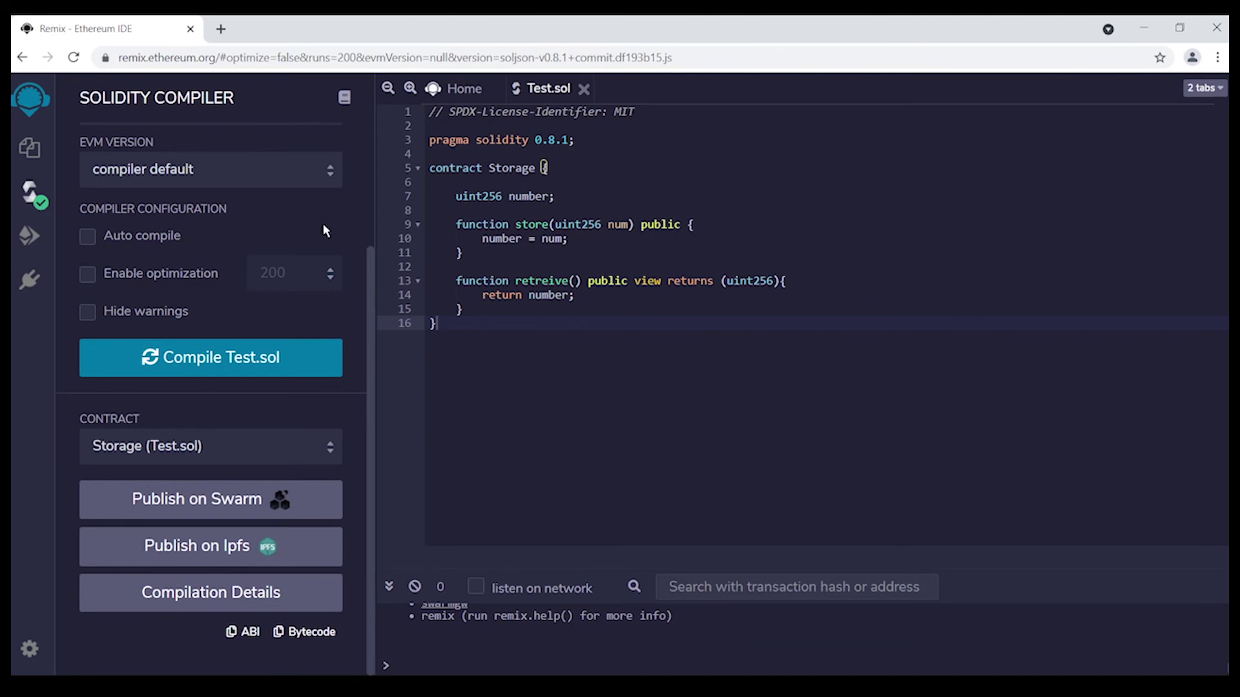
Deploy Storage to the JavaScript VM and expand its instance to show store and retreive.
{"action": "left_click", "coordinate": [30, 237]}
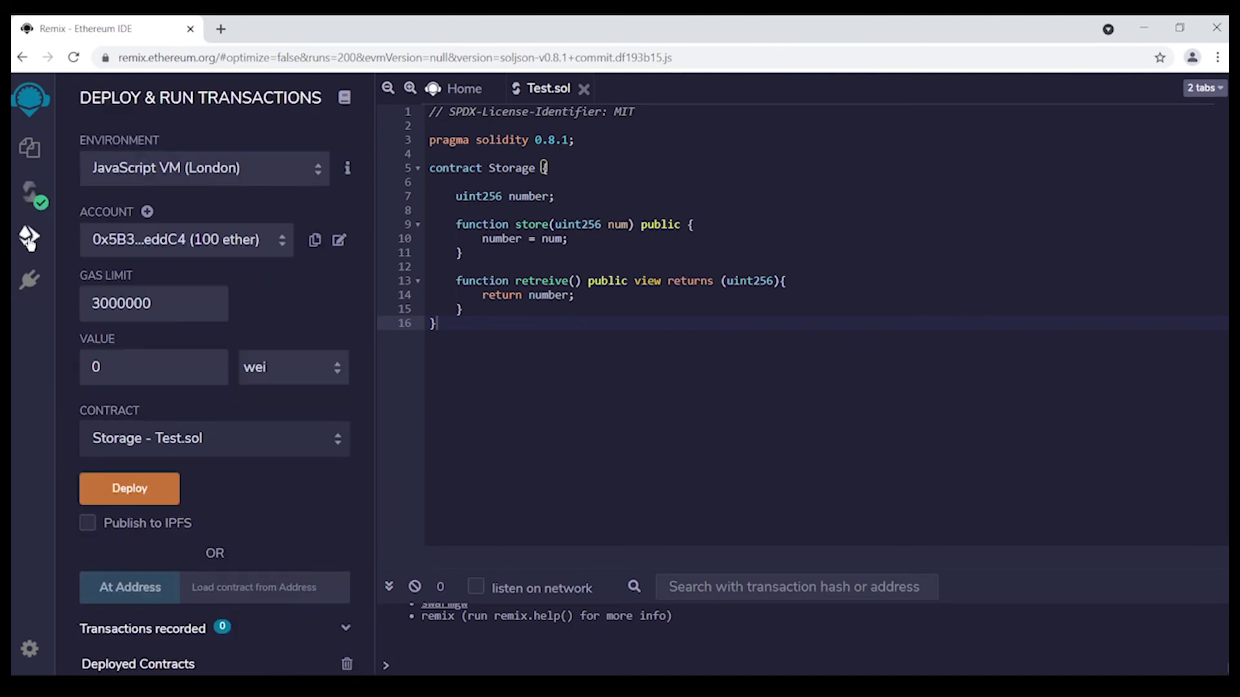
{"action": "scroll", "coordinate": [250, 364], "scroll_direction": "down", "scroll_amount": 2}
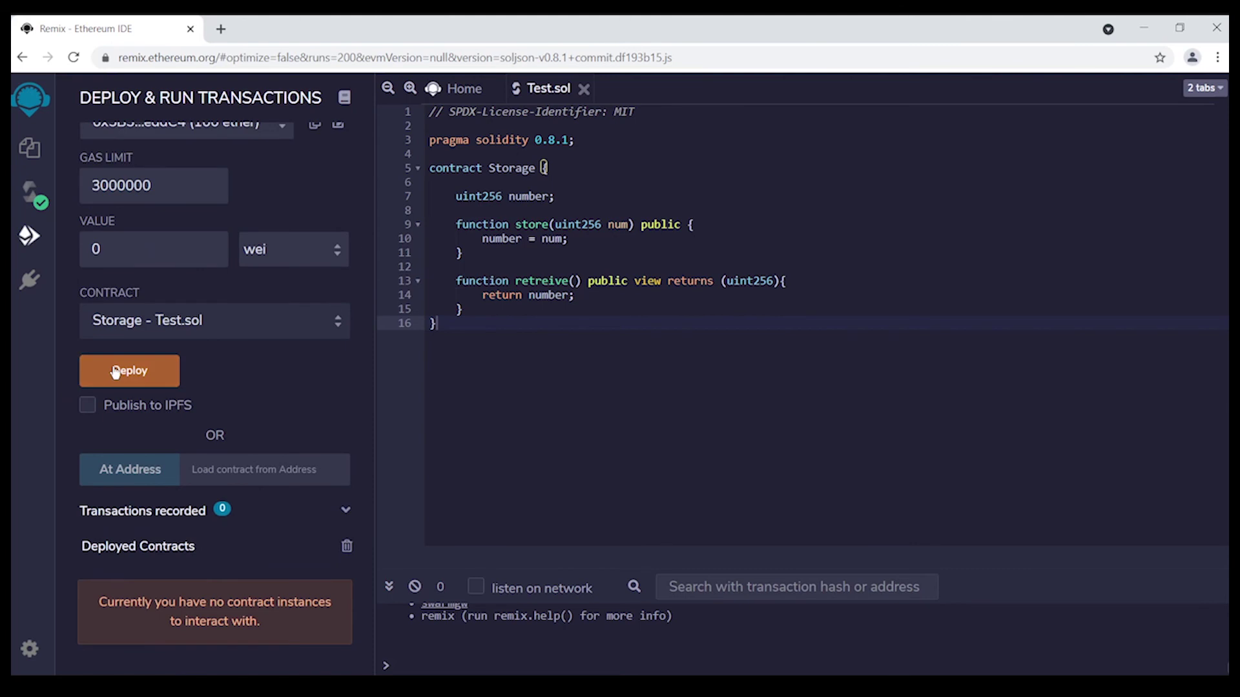
{"action": "left_click", "coordinate": [174, 373]}
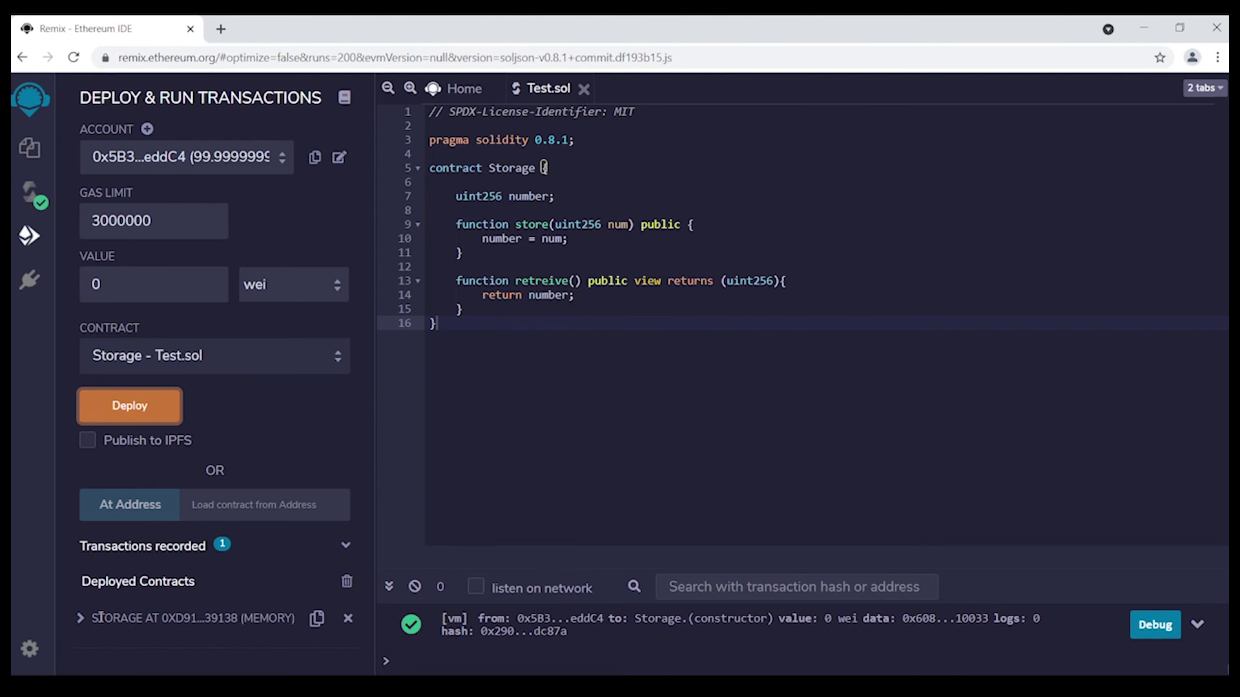
{"action": "left_click", "coordinate": [82, 618]}
{"action": "scroll", "coordinate": [286, 426], "scroll_direction": "down", "scroll_amount": 3}
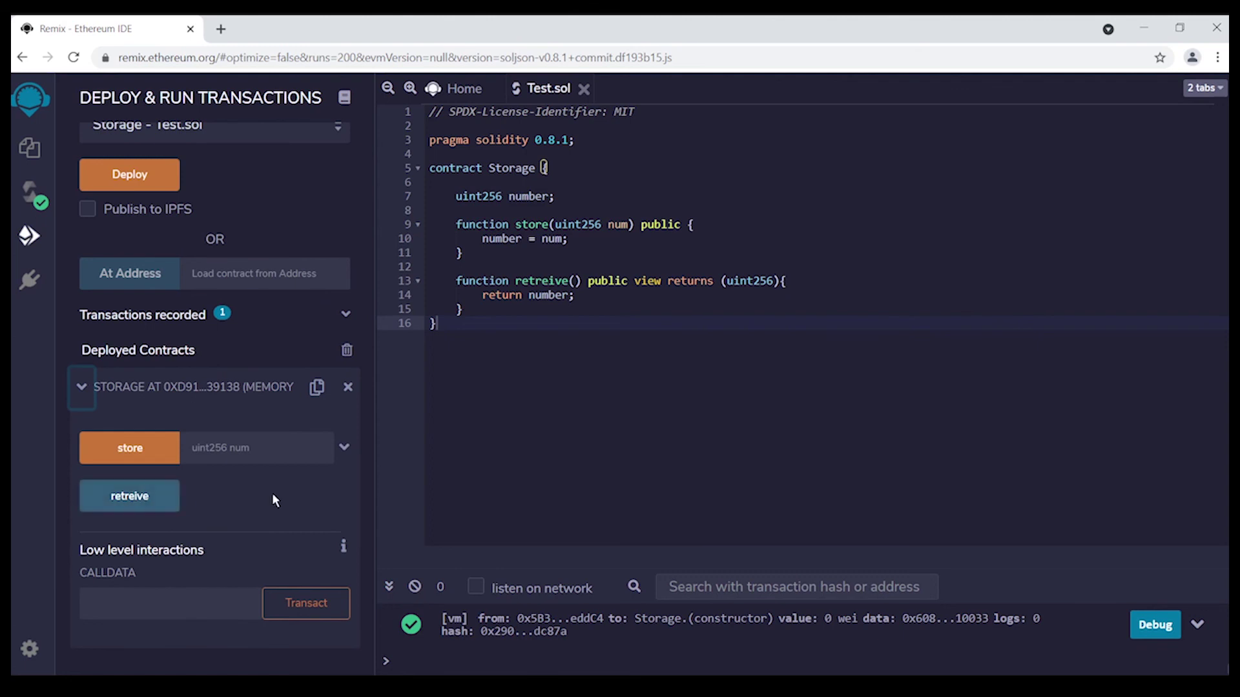
Store 123 via the store transaction and call retreive to get uint256: 123.
{"action": "left_click", "coordinate": [229, 448]}
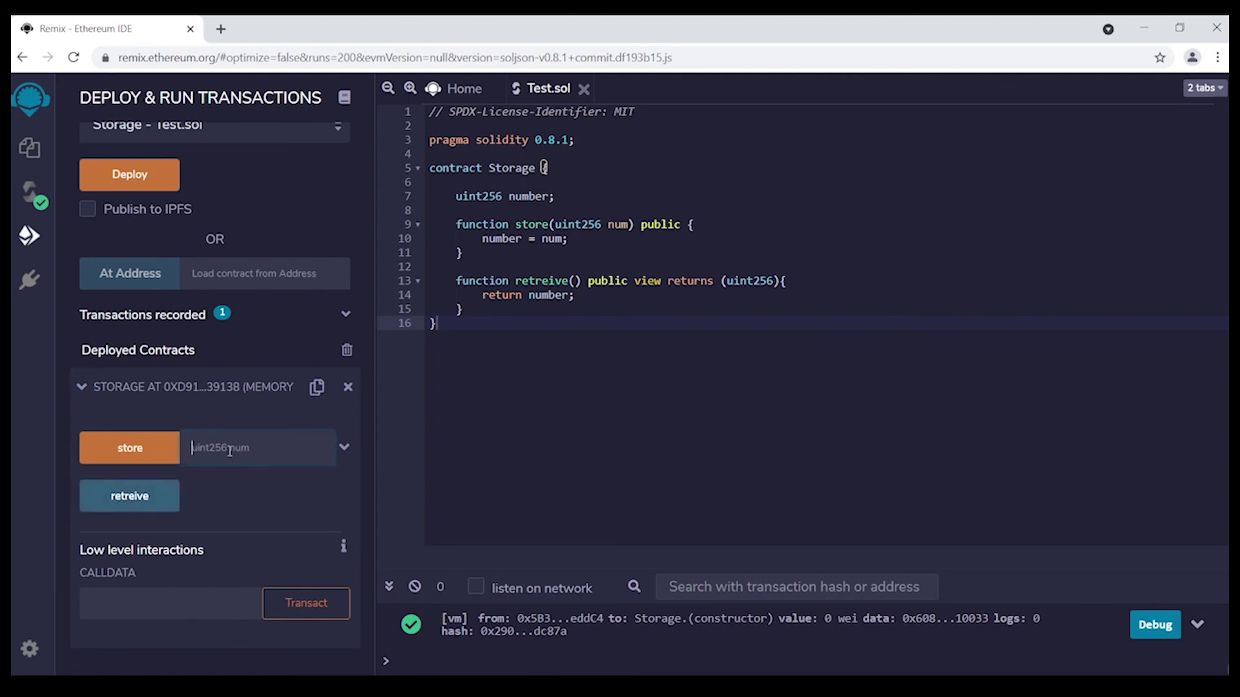
{"action": "type", "text": "123"}
{"action": "left_click", "coordinate": [152, 455]}
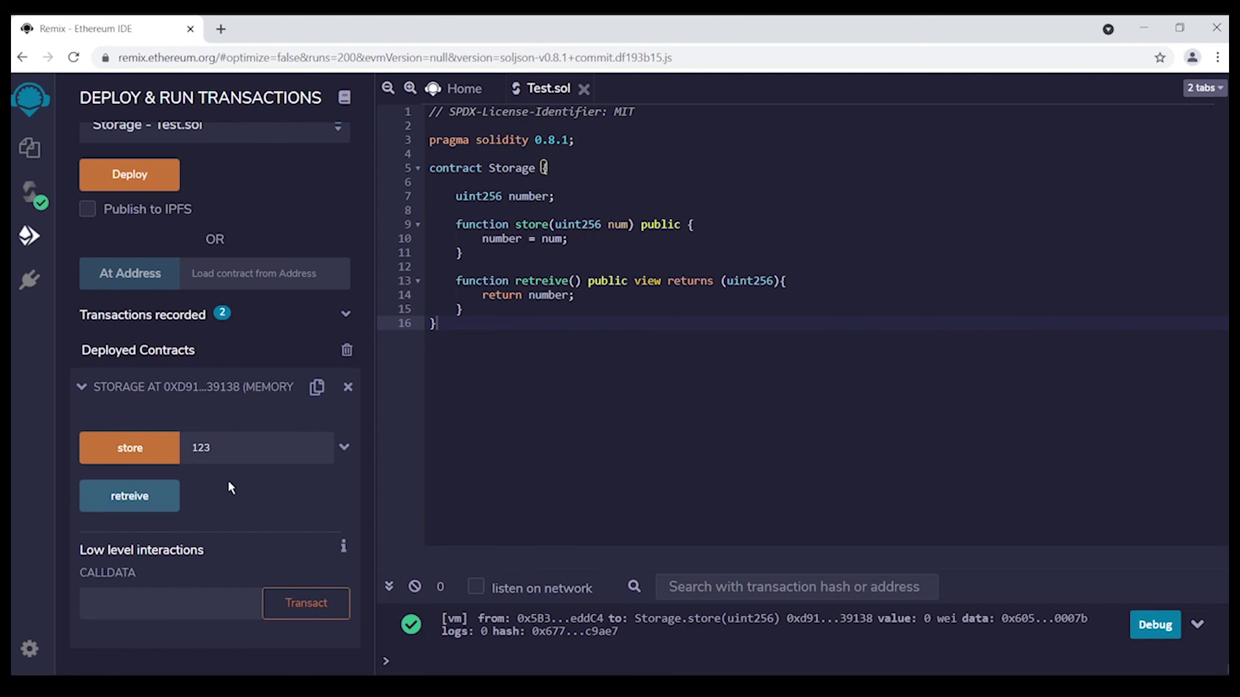
{"action": "left_click", "coordinate": [126, 500]}
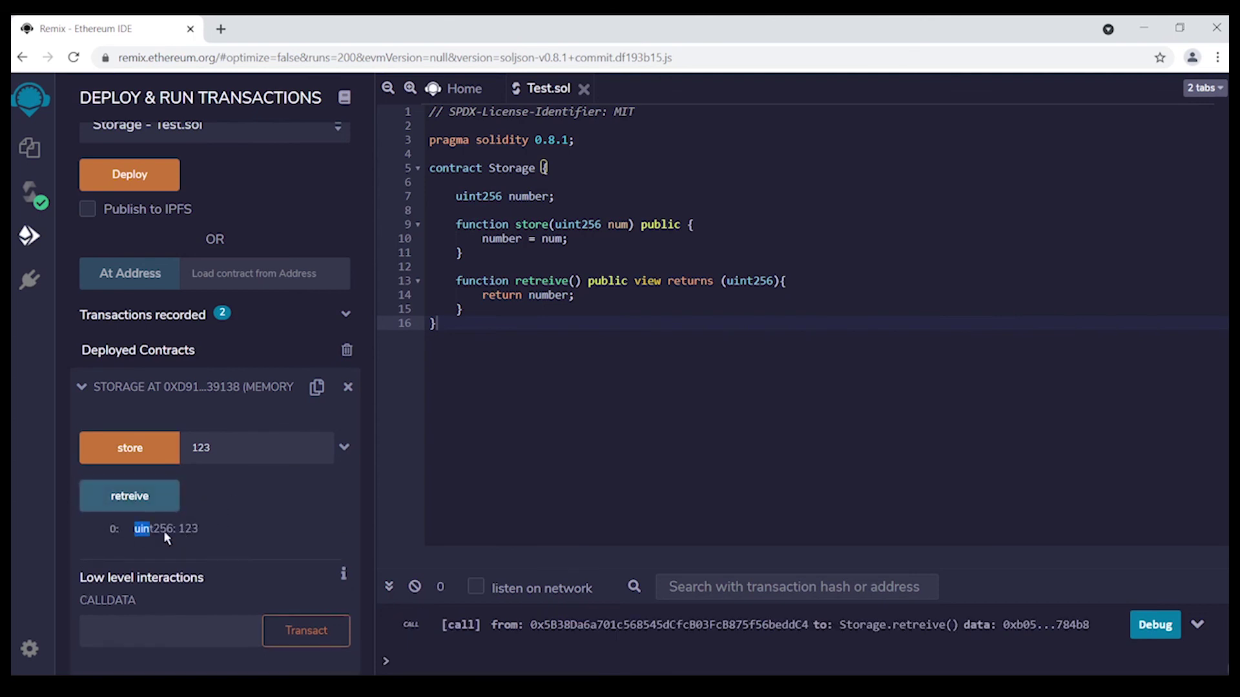